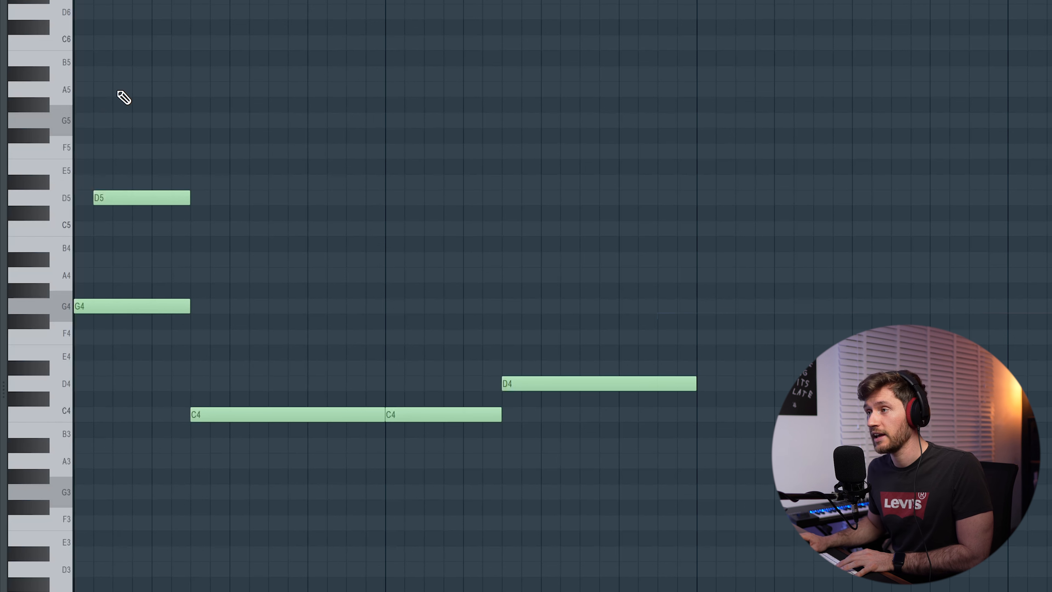
Place an A5 note above the opening D5, shift it later and shorten it to end with the first chord
key("space")
key("space")
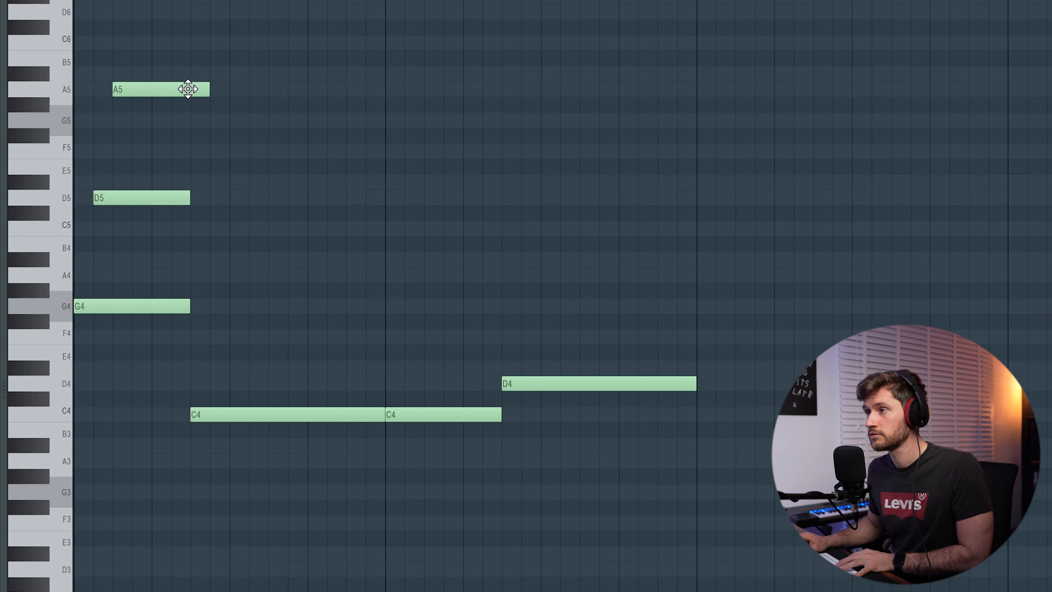
key("space")
left_click_drag(228, 89, 191, 91)
key("space")
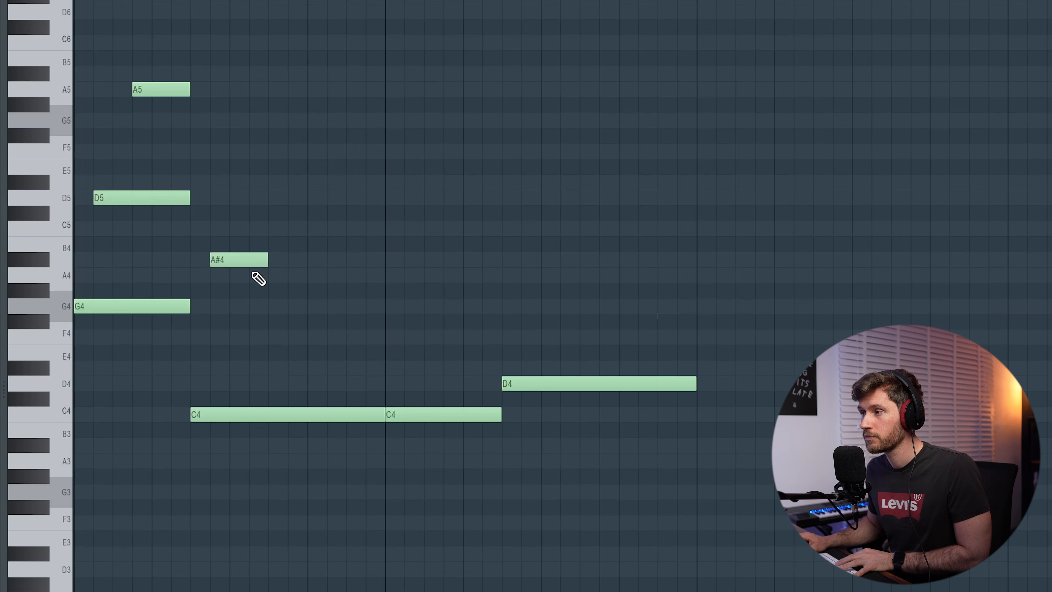
Start the A#4 note one grid step later and lengthen it across most of the first C4 note, auditioning the change
key("space")
key("space")
left_click_drag(235, 260, 366, 260)
key("space")
key("space")
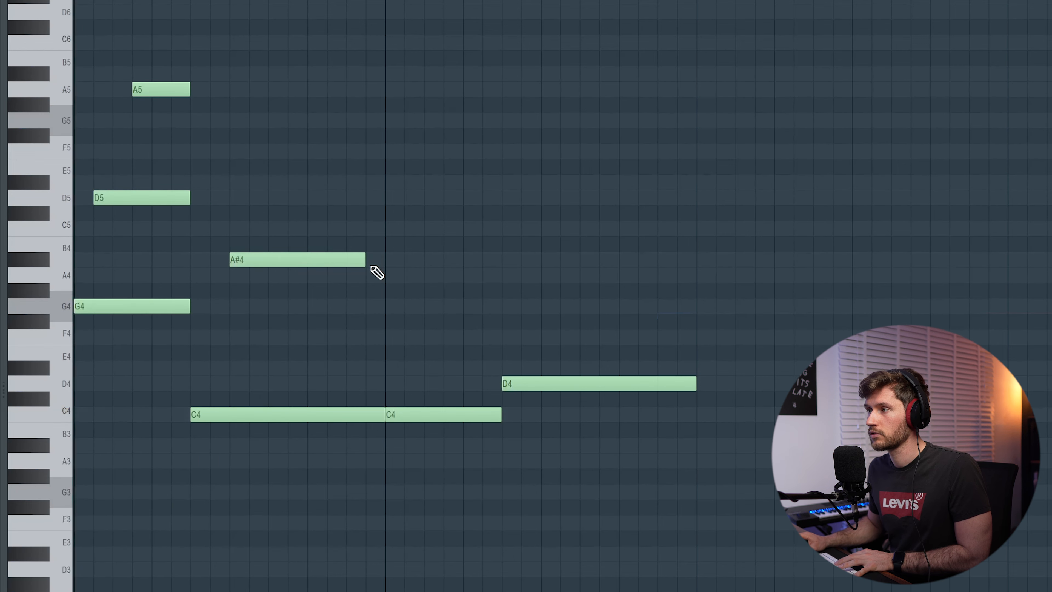
Add a D5 note above the A#4, trim it to end at the bar line, and audition it
left_click_drag(321, 189, 322, 199)
key("space")
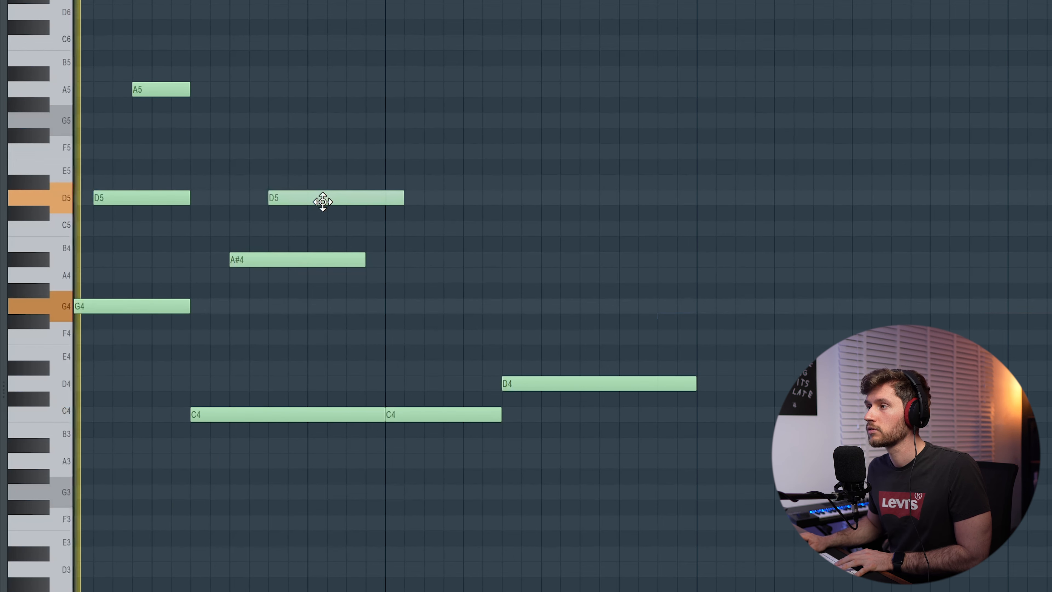
left_click_drag(393, 198, 249, 324)
key("space")
Build the second-bar arpeggio with staggered A#4 and D5 notes, move its top A5 note to F5, and play it
key("ctrl+b")
key("ctrl+d")
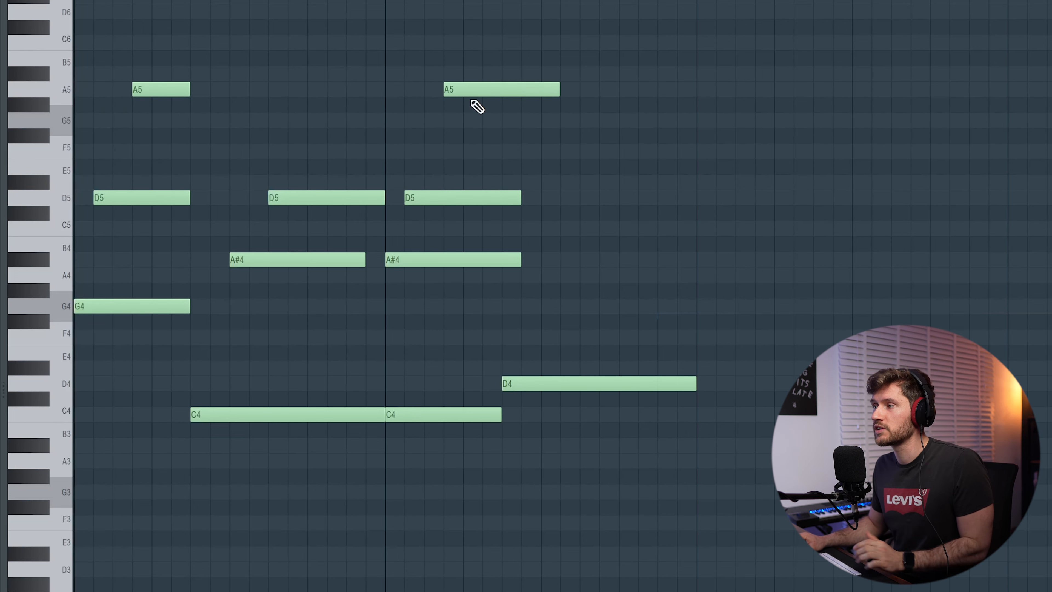
left_click_drag(471, 93, 495, 157)
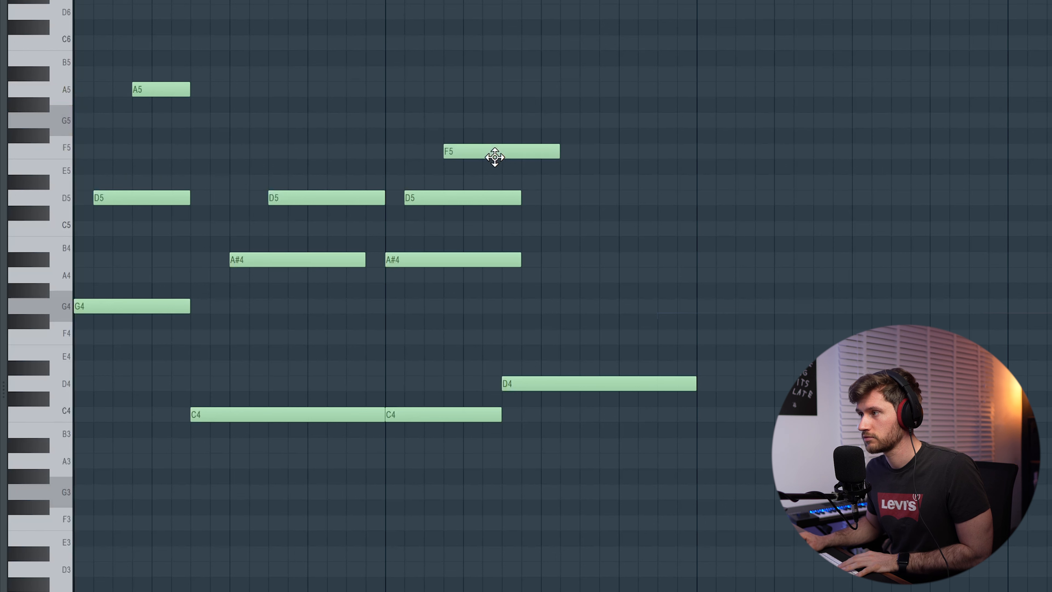
key("space")
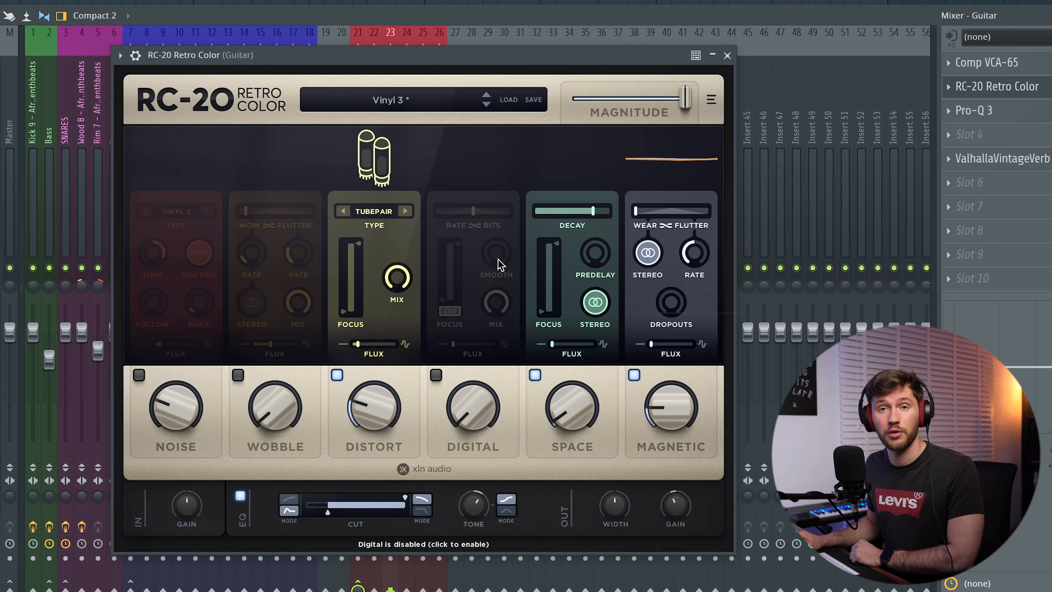
Open the ValhallaVintageVerb effect on the Guitar mixer track
left_click(1003, 158)
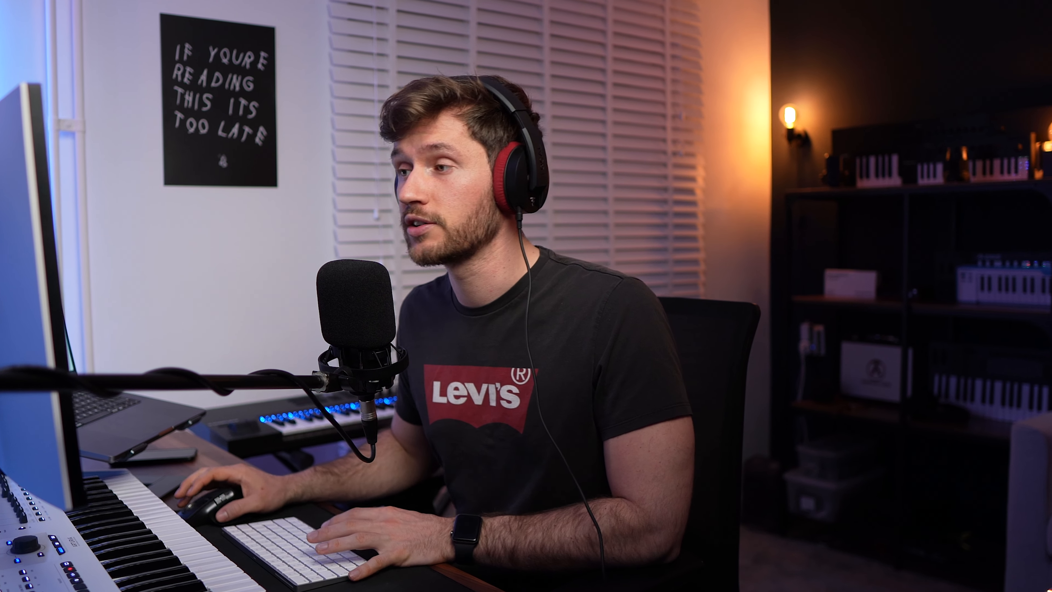
Trace the root notes G4, C4, C4 and D4 over the ghost notes in the piano roll
left_click_drag(83, 353, 191, 360)
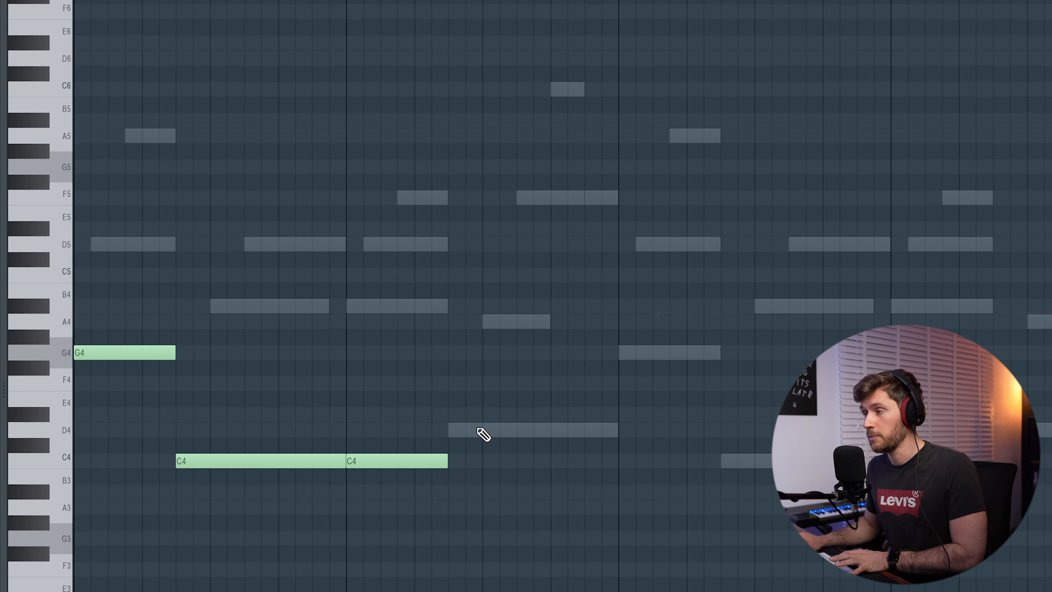
Copy the root notes up to D5, G4, G4 and A4, and raise the two copied G4 notes to A#4
key("ctrl+a")
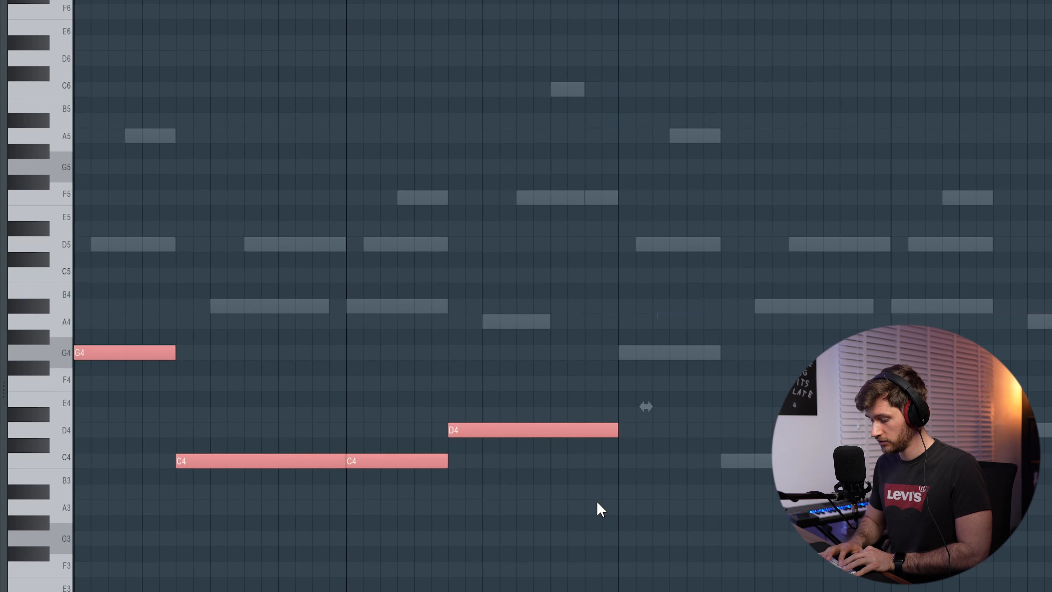
key("ctrl+c")
key("ctrl+v")
key("shift+Right")
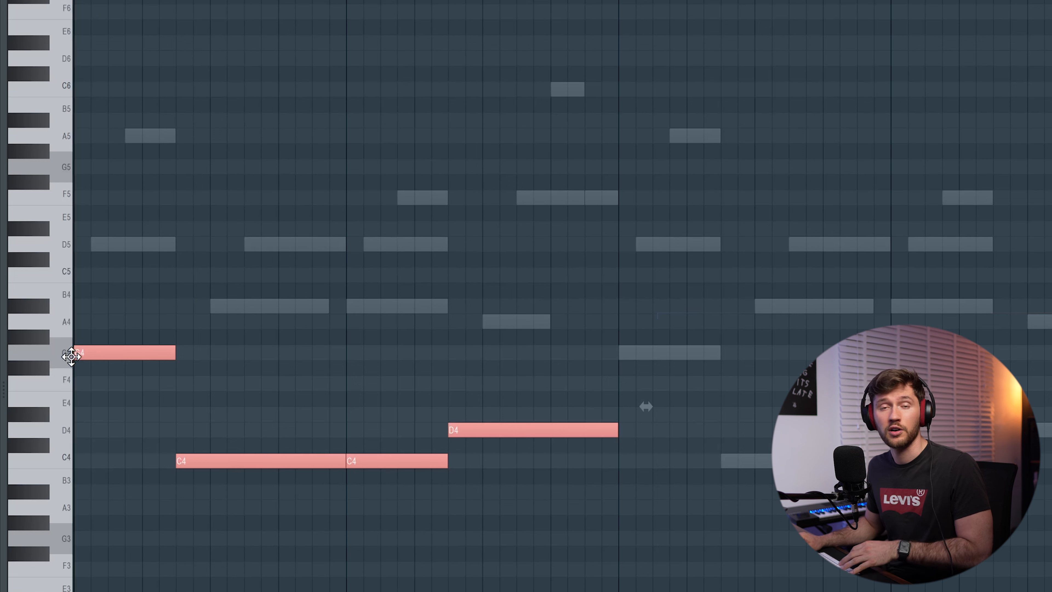
left_click_drag(71, 357, 55, 244)
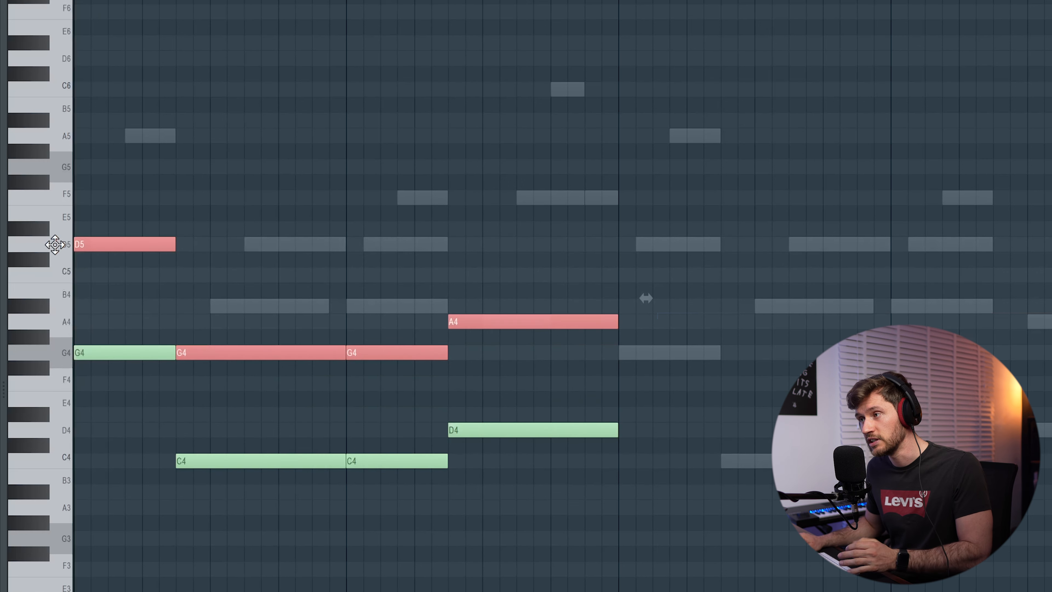
left_click_drag(374, 349, 375, 302)
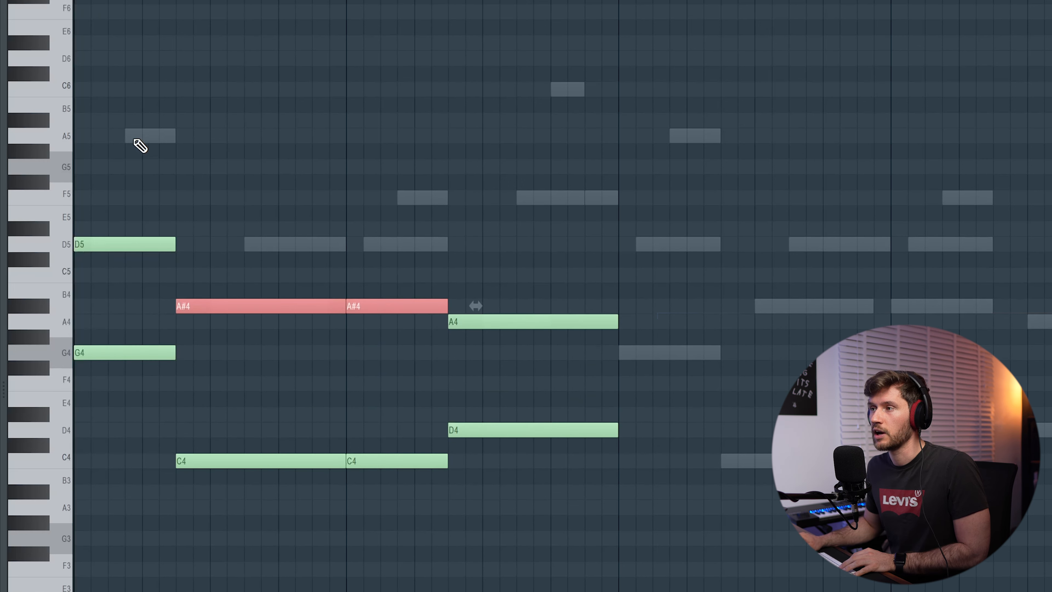
Add an A5 note on top of the opening chord and audition it
left_click(91, 139)
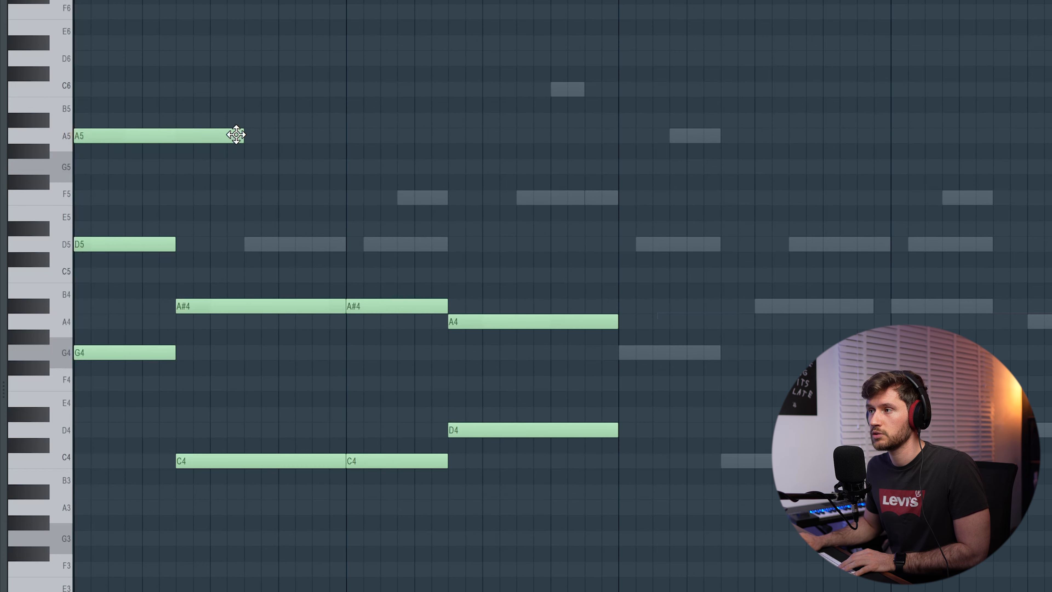
key("space")
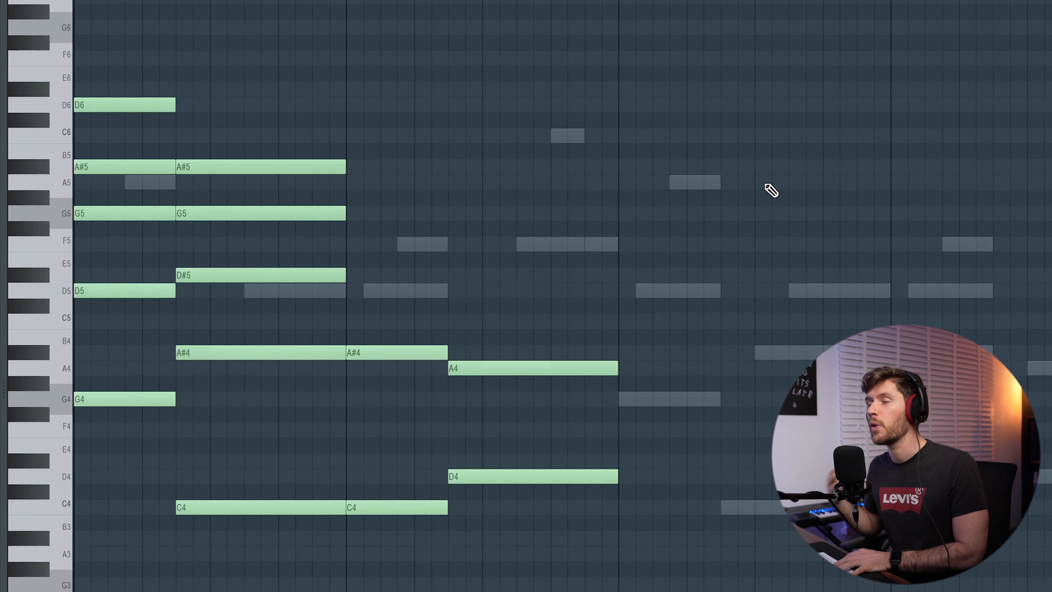
Duplicate the second chord's D#5, G5 and A#5 notes onto the shorter third chord and move the D#5 copy to D6
left_click_drag(307, 129, 314, 301)
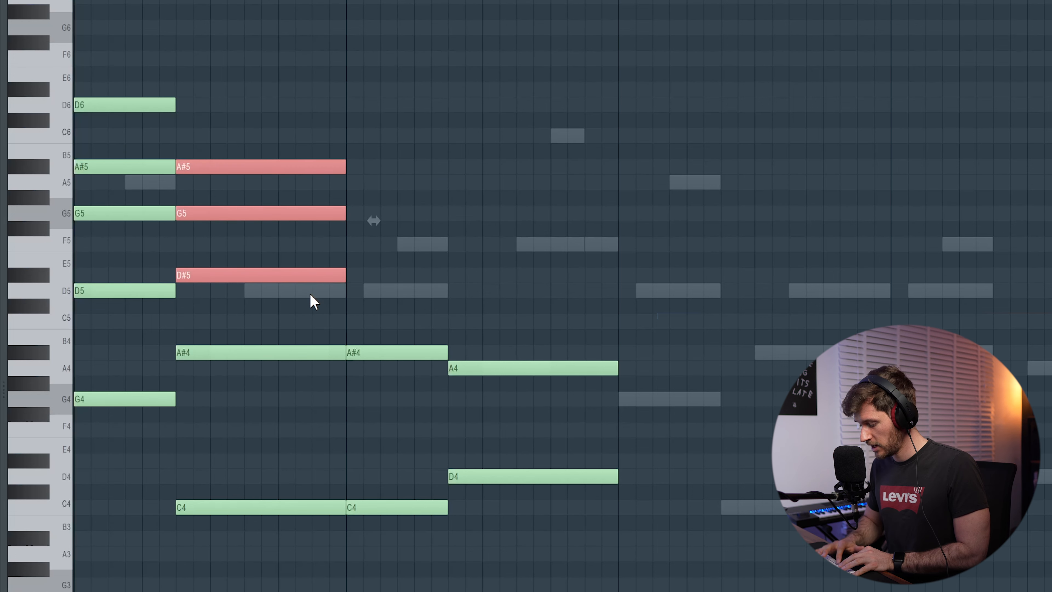
key("ctrl+b")
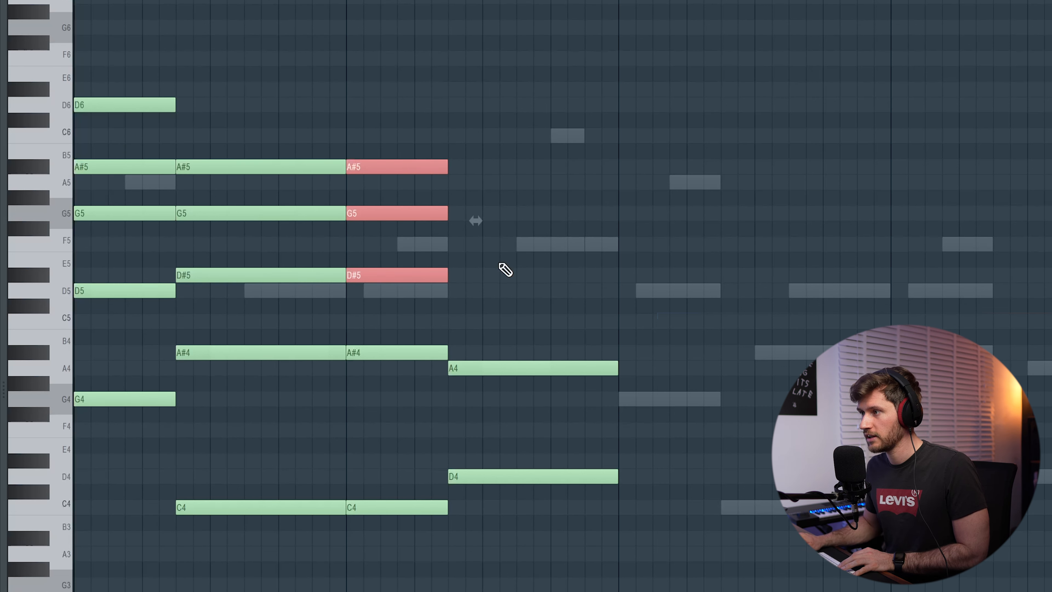
left_click(559, 248, "ctrl")
left_click_drag(391, 277, 389, 97)
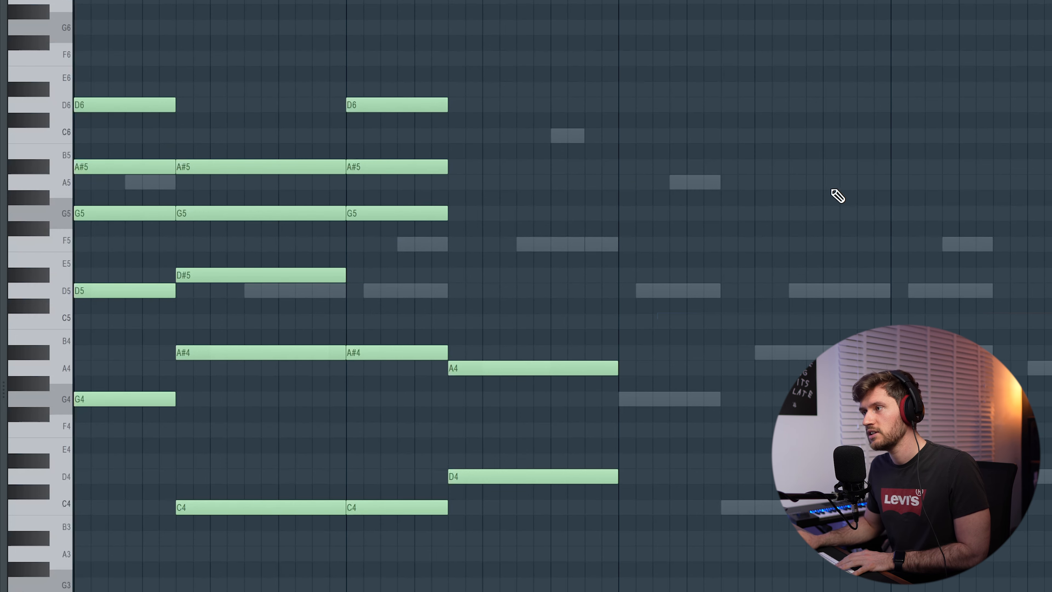
key("space")
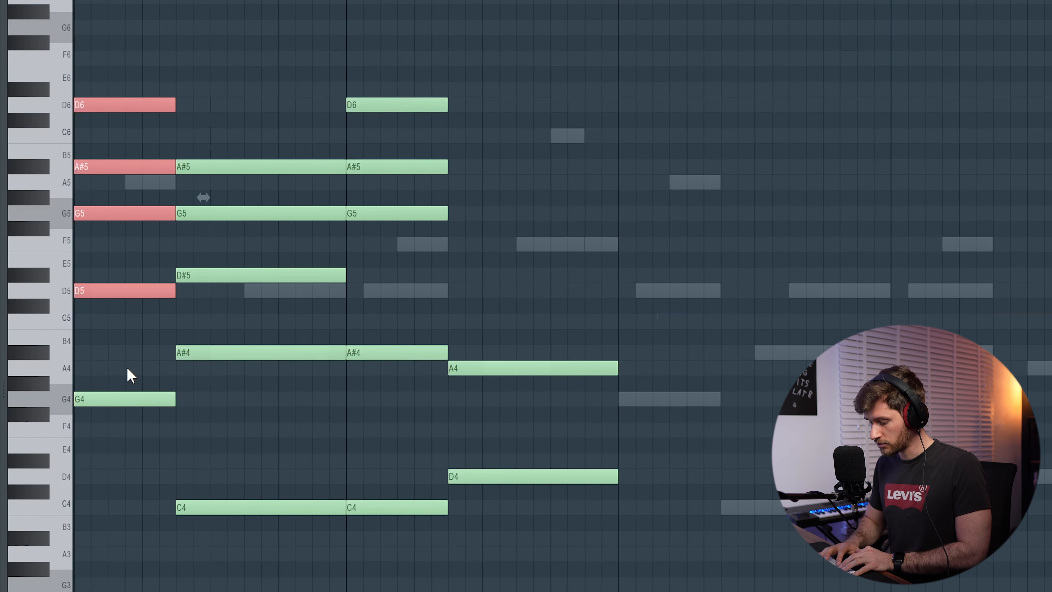
Copy the first chord's upper notes over the final D4 chord as D5, F5, A5 and C6, and play the progression
key("ctrl+v")
key("shift+Right")
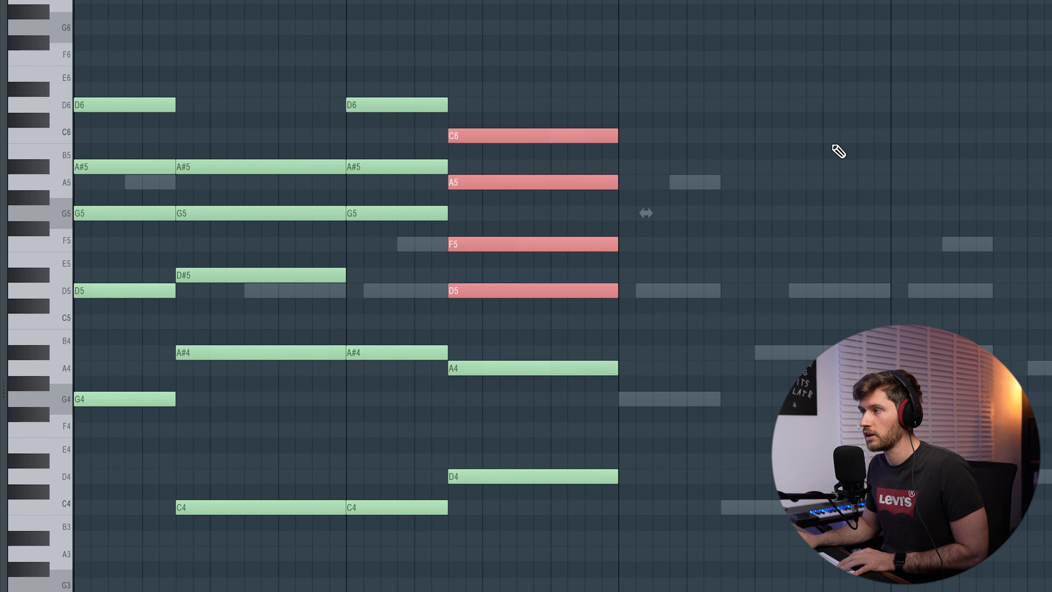
key("ctrl+d")
key("space")
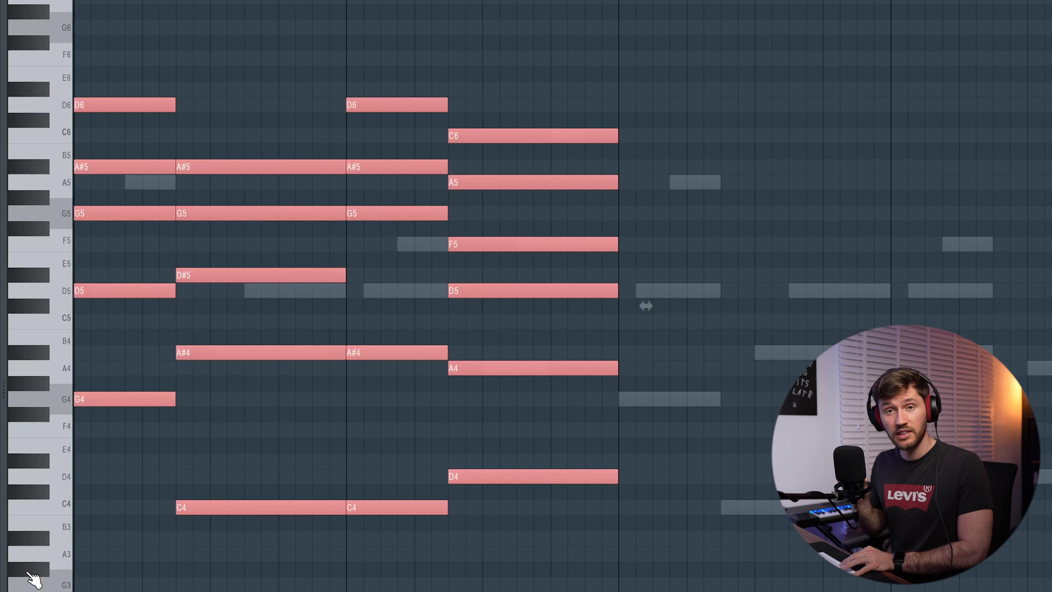
Duplicate the whole chord progression directly after itself and apply the Strum tool to the chords
key("ctrl+b")
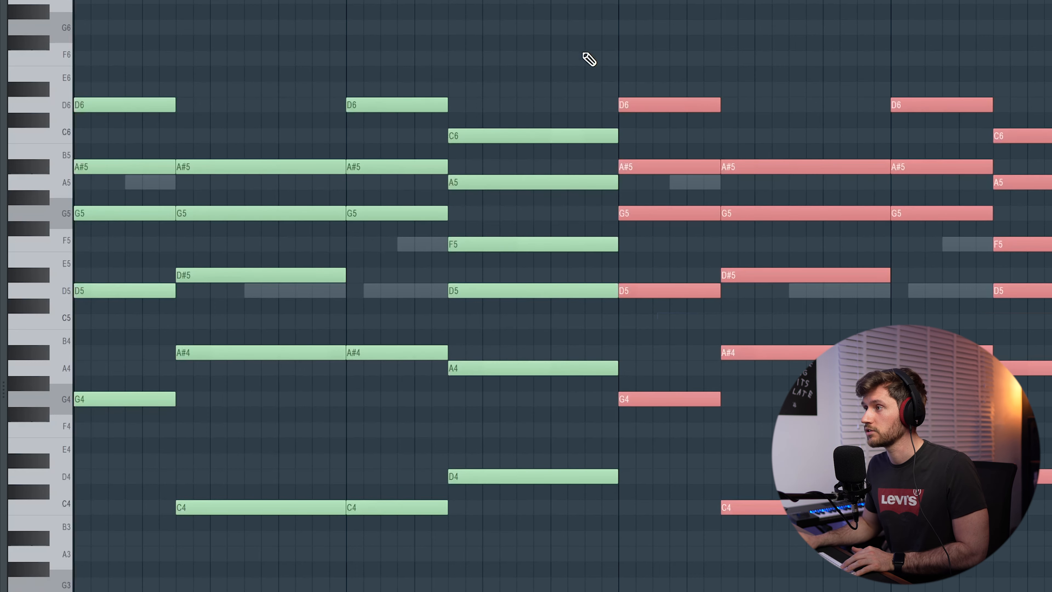
key("ctrl+d")
key("alt+s")
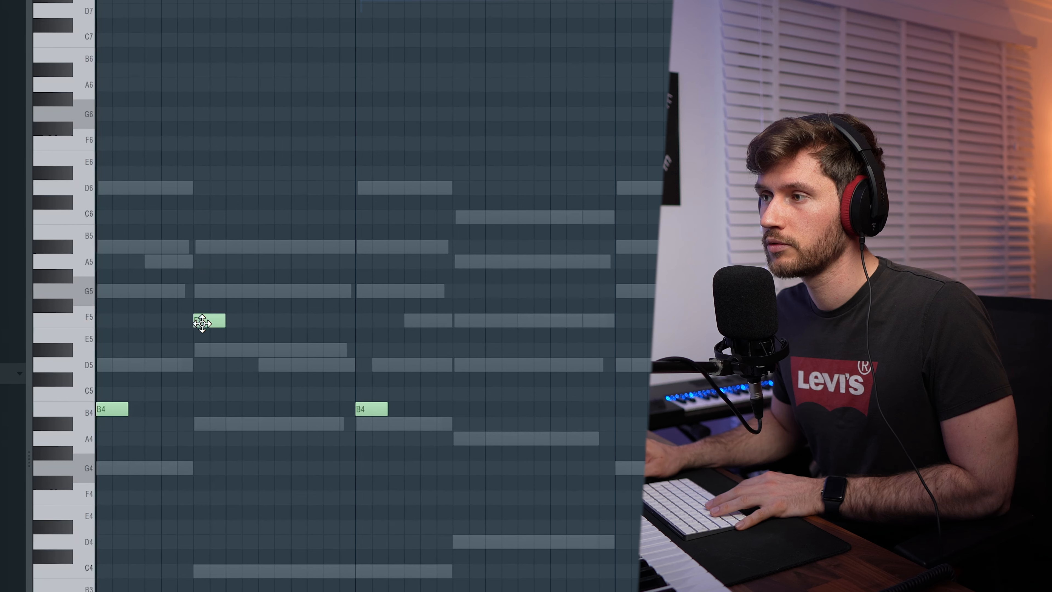
Move the F5 melody note later over the second chord, place a G5 note at that chord's start, and audition both
left_click(202, 319)
key("space")
key("space")
left_click_drag(206, 321, 262, 320)
left_click(201, 292)
key("space")
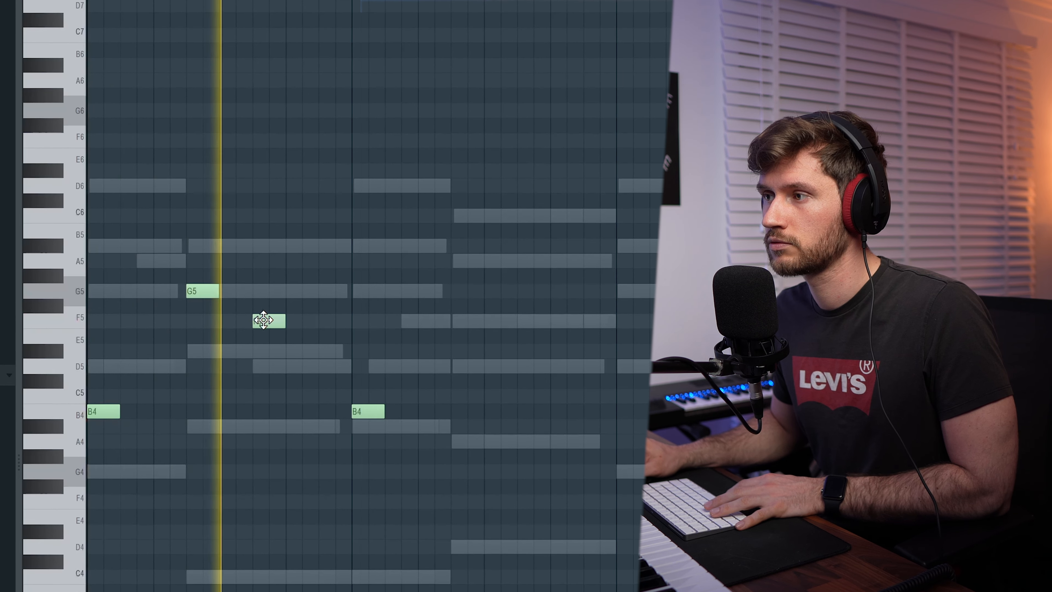
key("space")
left_click(328, 291)
key("space")
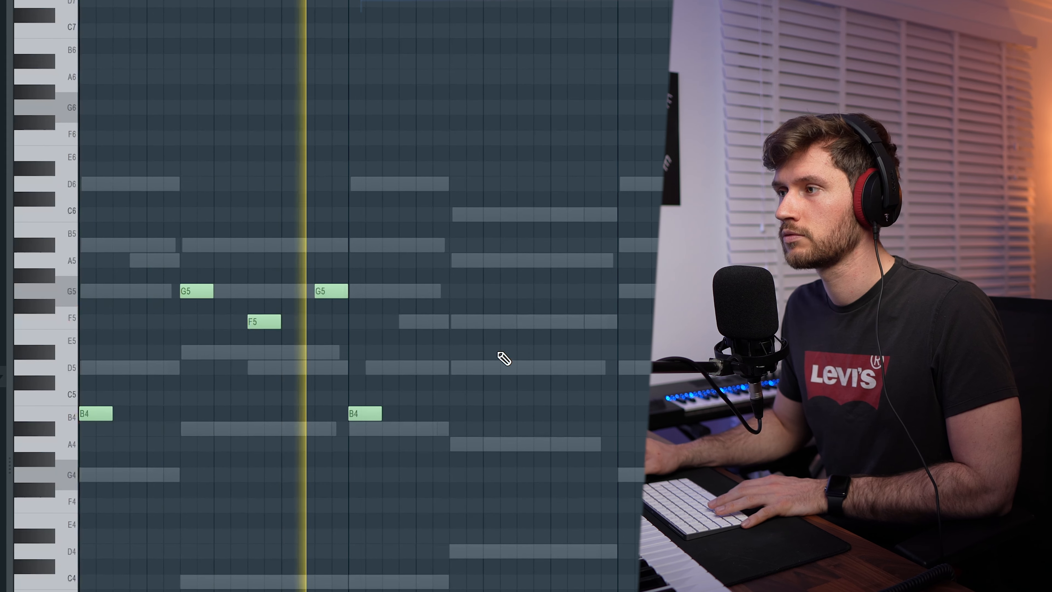
key("space")
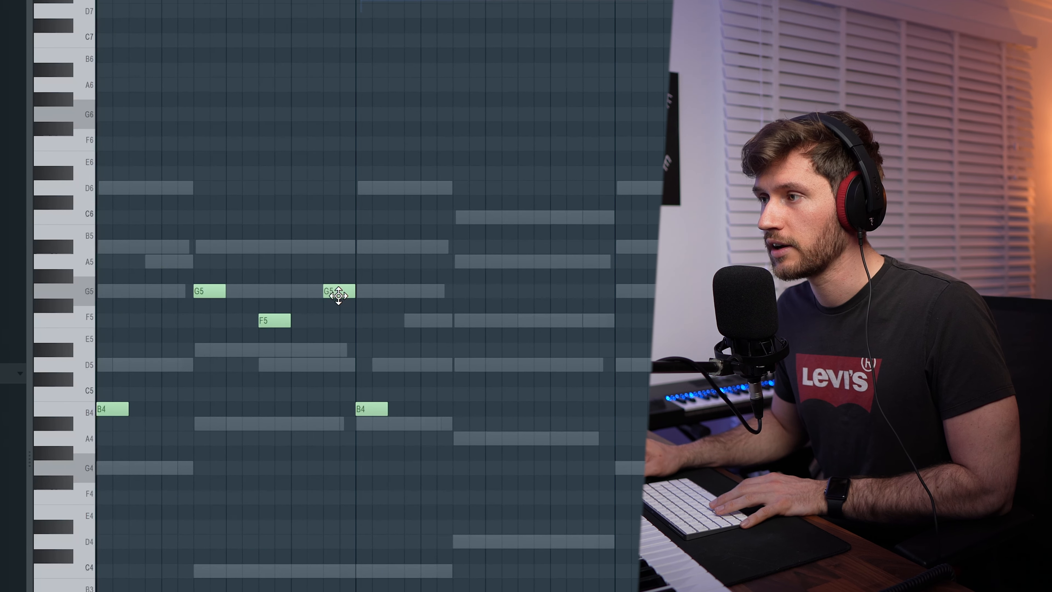
right_click(335, 289)
Duplicate the G5 and F5 melody notes over the last chord, with the second note lowered to E5
left_click_drag(343, 268, 176, 347, "ctrl")
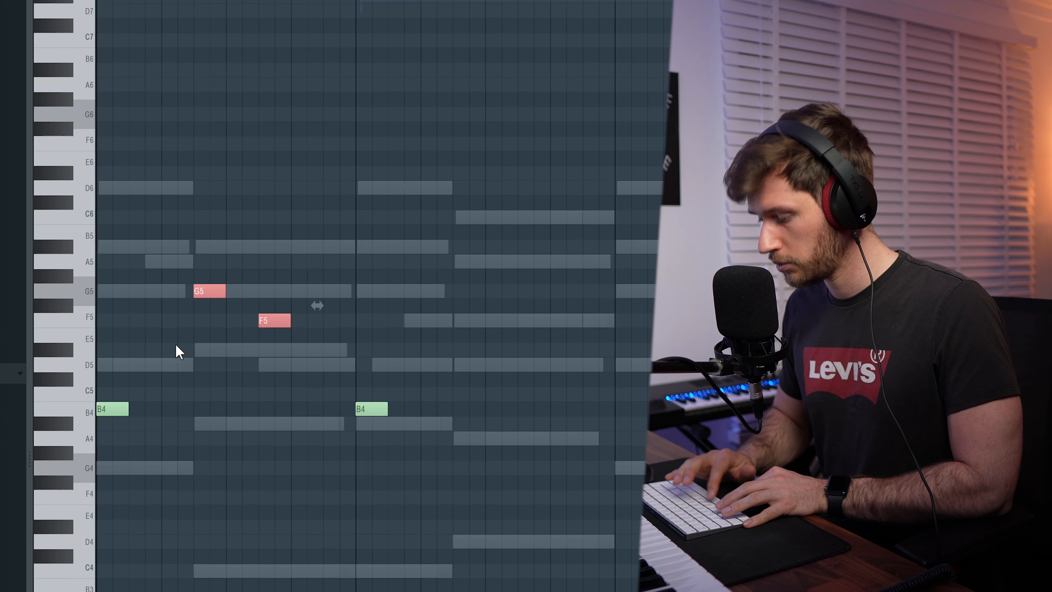
key("ctrl+b")
left_click_drag(308, 293, 470, 293)
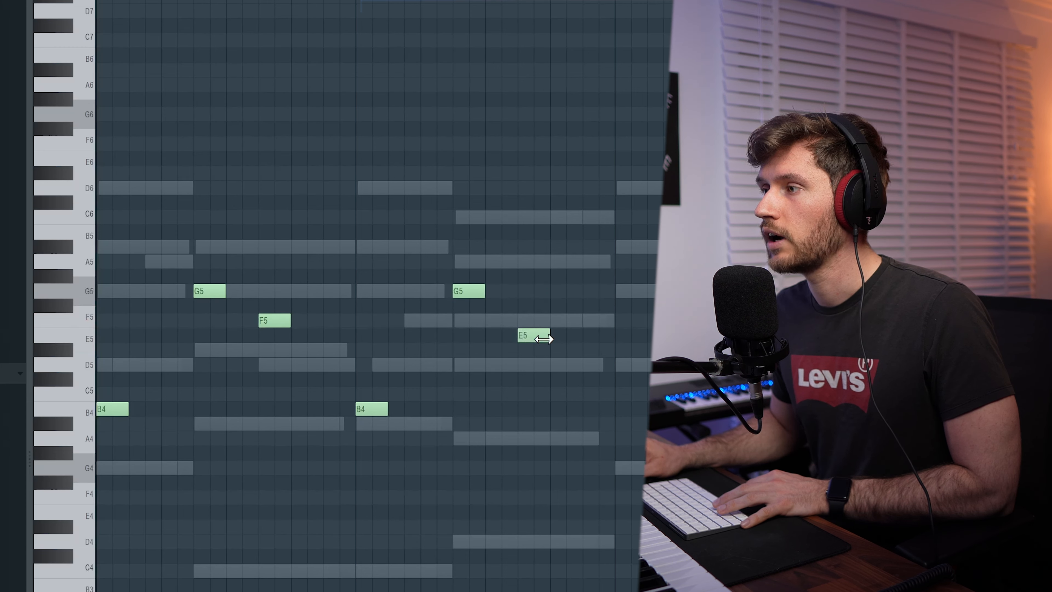
Add a longer F5 melody note from the end of the E5 to the bar line and audition the melody
left_click_drag(552, 321, 615, 321)
key("space")
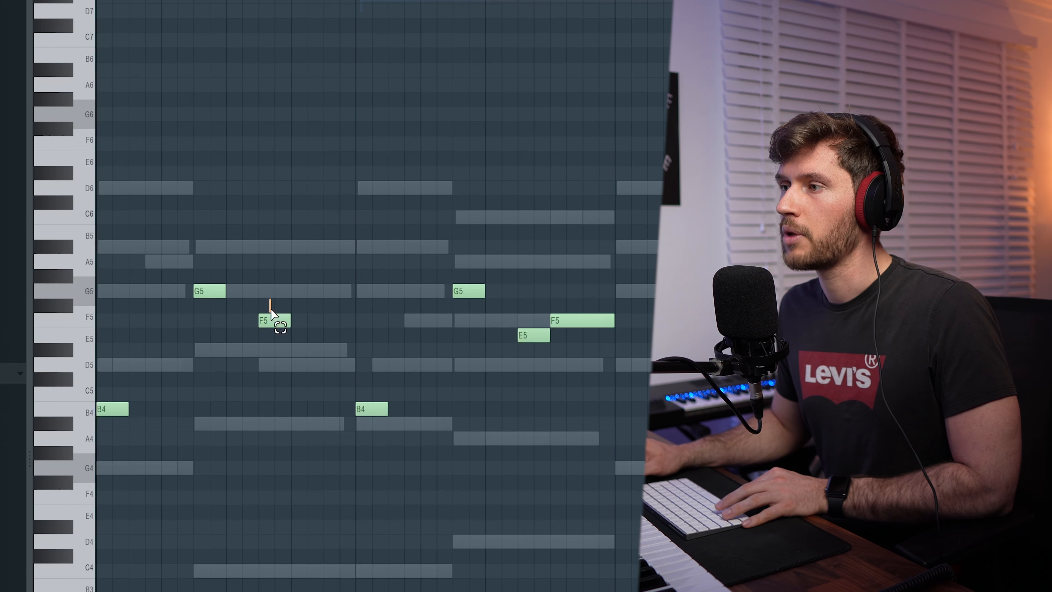
left_click_drag(599, 338, 599, 340)
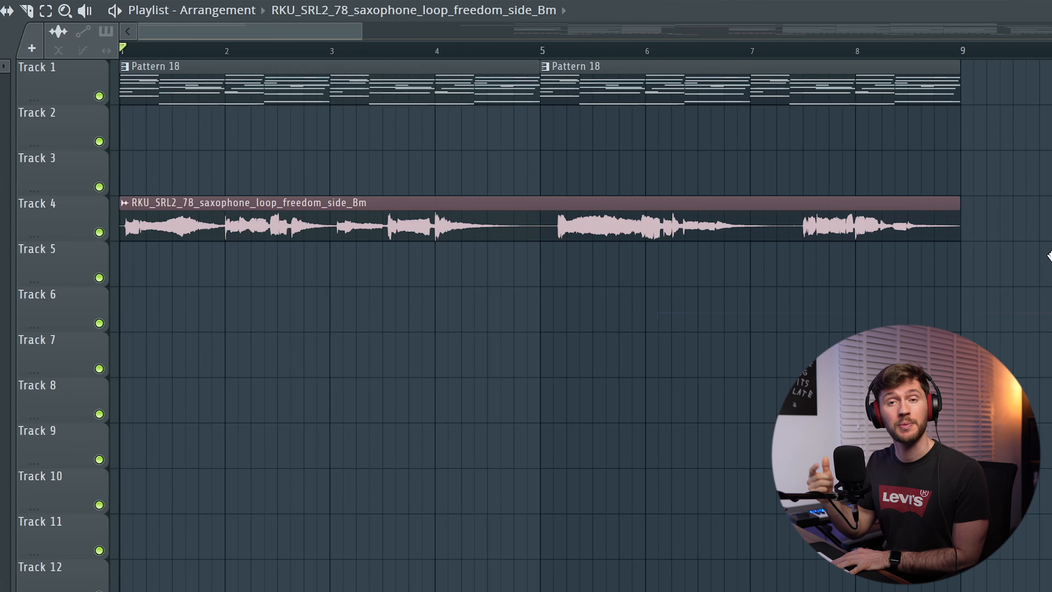
Play the arrangement with the saxophone loop alongside the chord pattern
key("space")
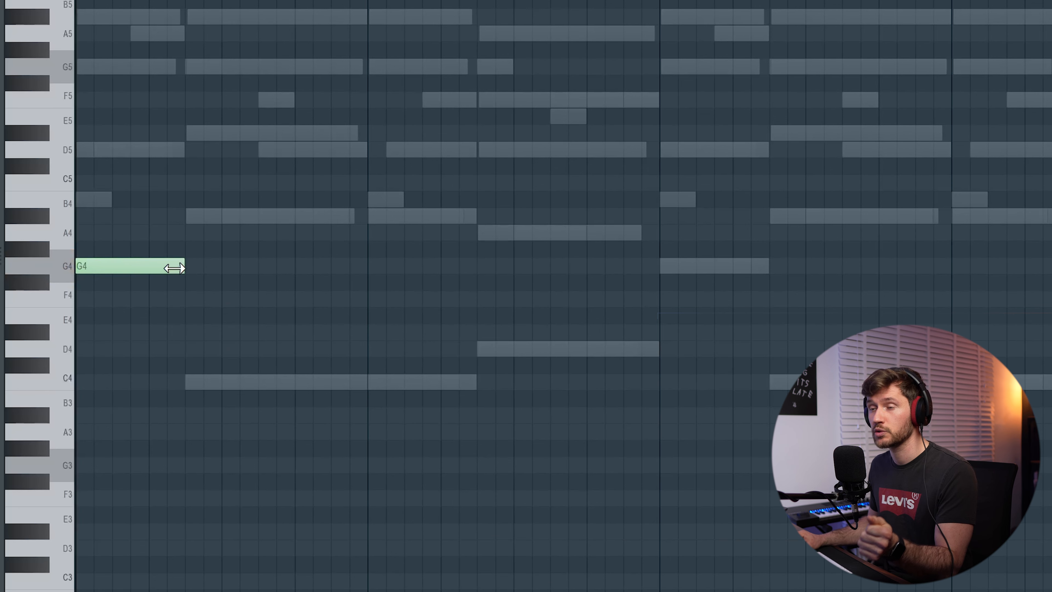
Complete the bass line with C4 and D4 after the opening G4, and duplicate the whole phrase directly after it
left_click(186, 385)
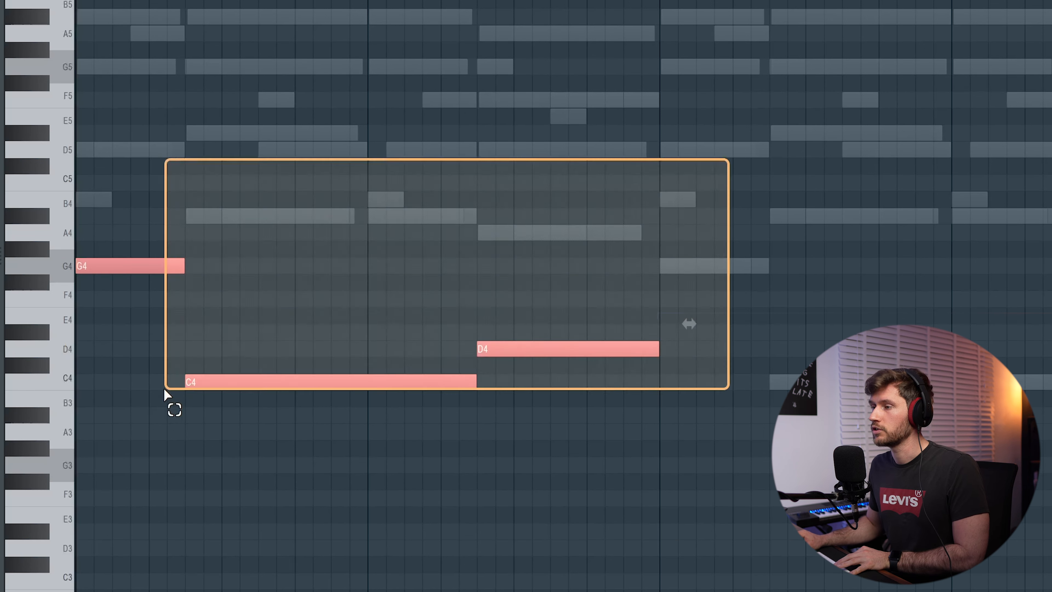
left_click_drag(171, 407, 152, 406)
key("ctrl+b")
Lower the first G4 note of the repeated bass phrase by one octave
left_click_drag(749, 225, 742, 273)
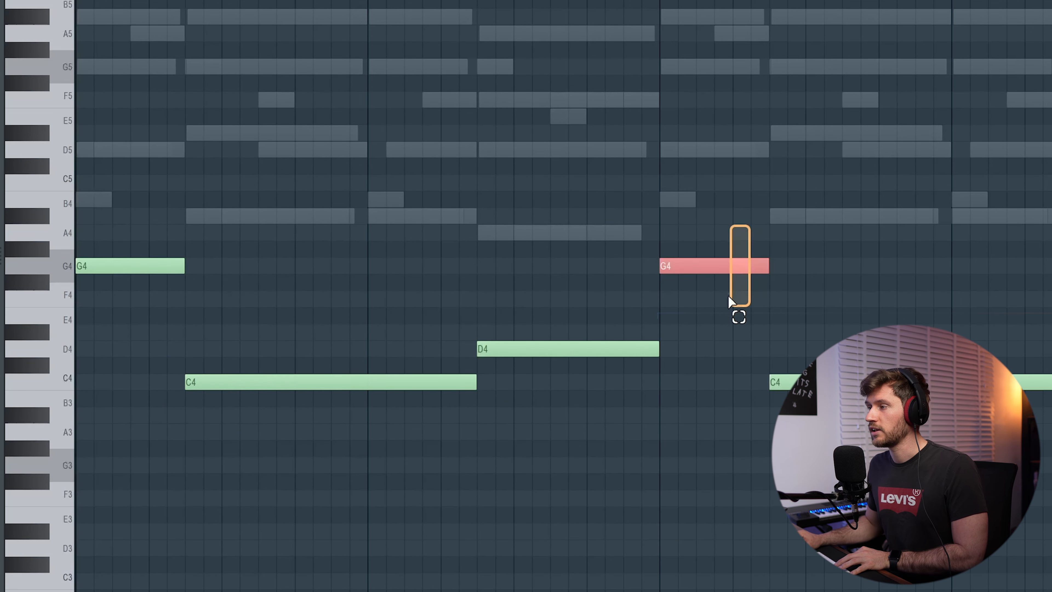
key("ctrl+Down")
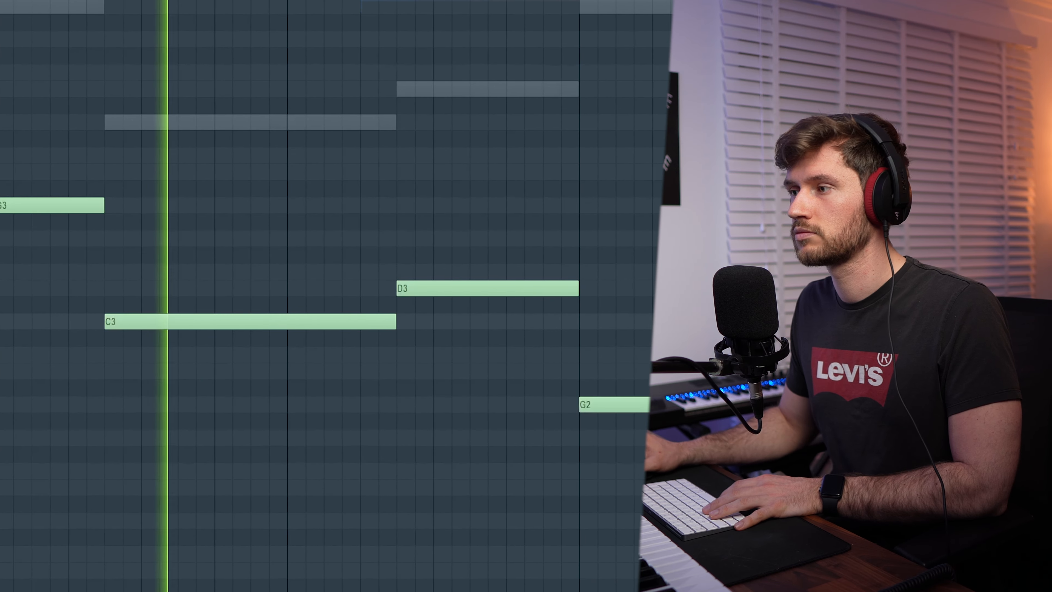